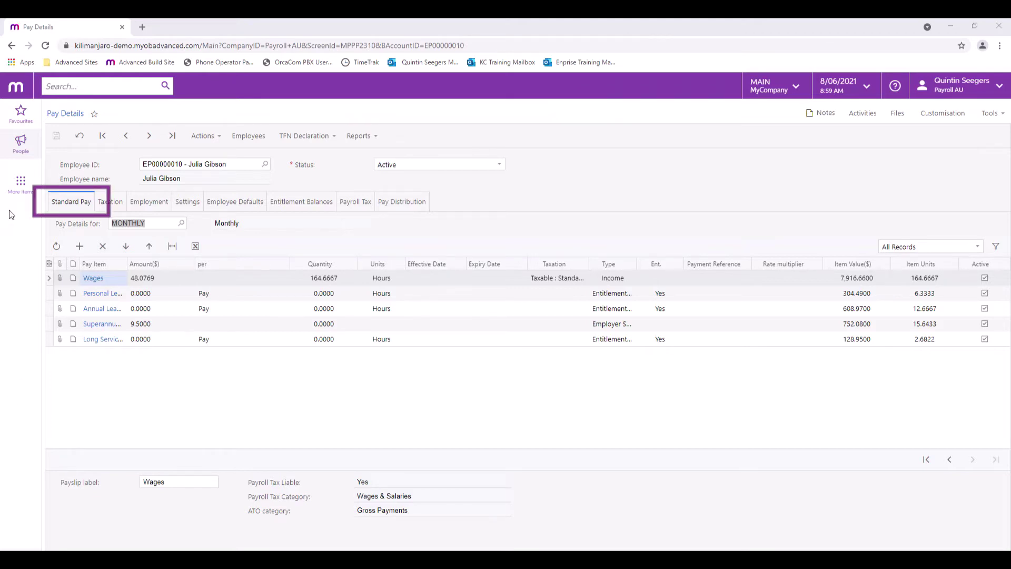
Review the employee's Taxation, Employment, Settings, Entitlement Balances and Pay Distribution tabs.
{"action": "left_click", "coordinate": [110, 202]}
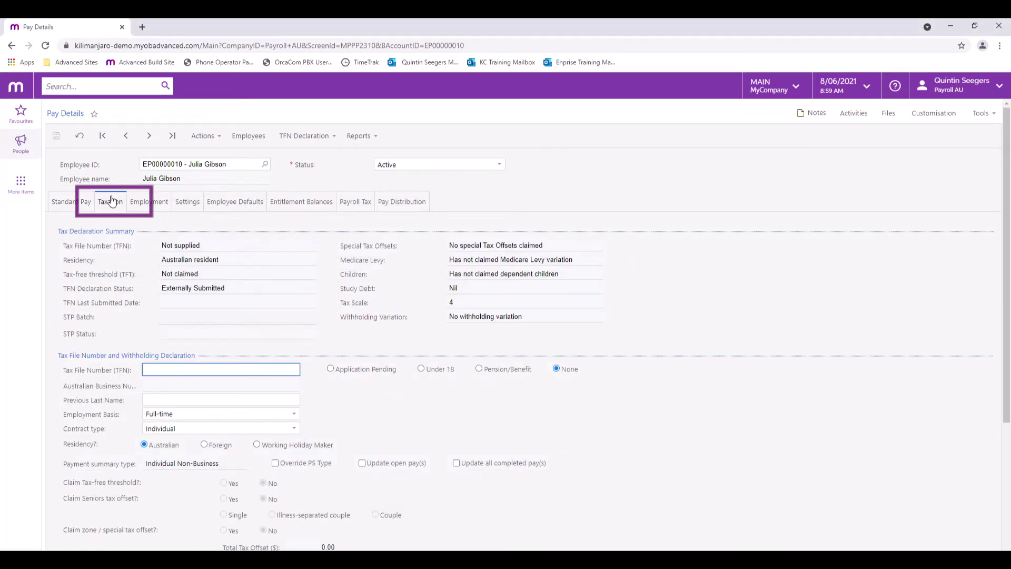
{"action": "left_click", "coordinate": [149, 201]}
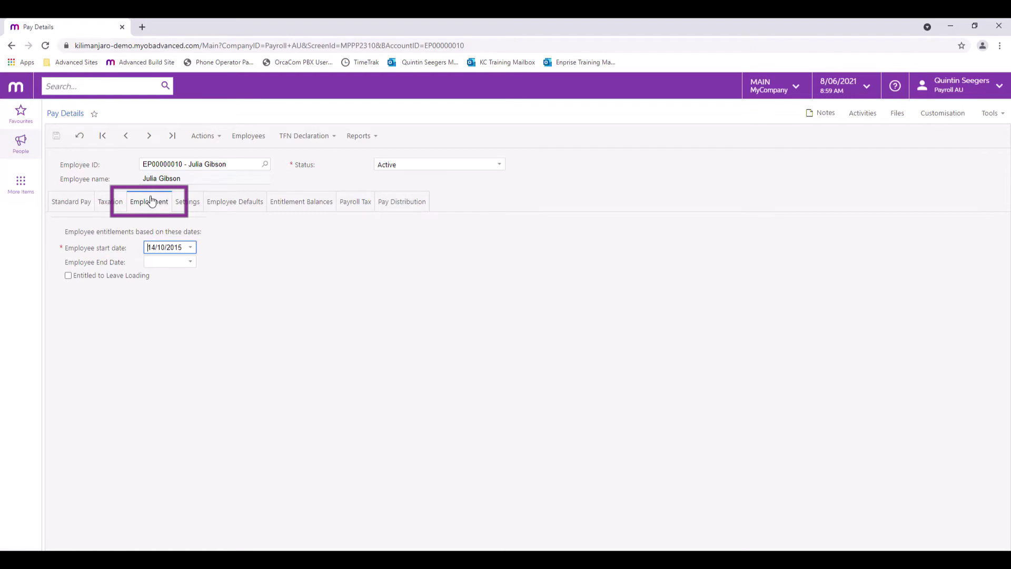
{"action": "left_click", "coordinate": [188, 202]}
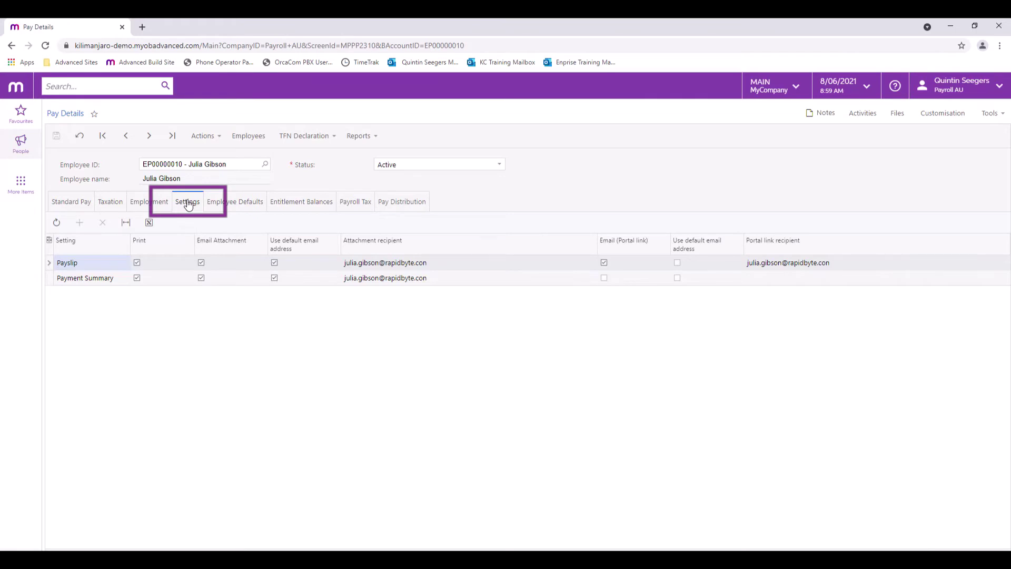
{"action": "left_click", "coordinate": [291, 207]}
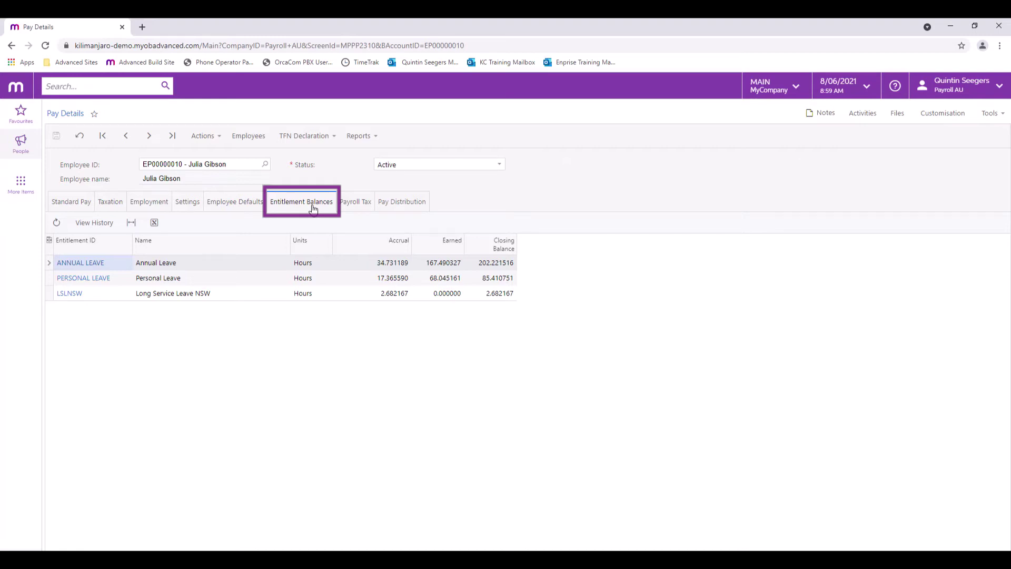
{"action": "left_click", "coordinate": [418, 204]}
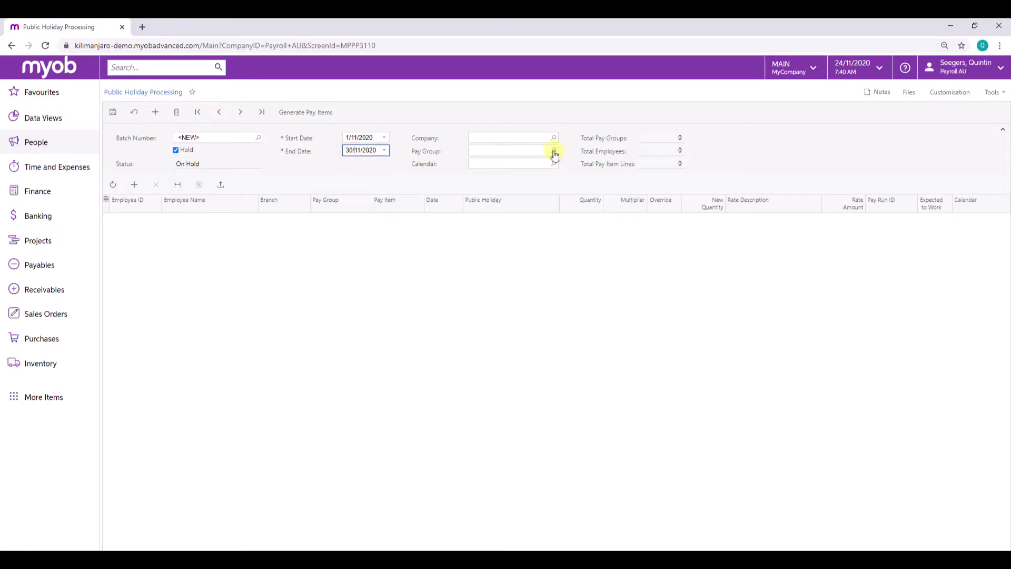
Generate public holiday pay items for the MONTHLY pay group and take the batch off hold.
{"action": "left_click", "coordinate": [553, 151]}
{"action": "left_click", "coordinate": [500, 276]}
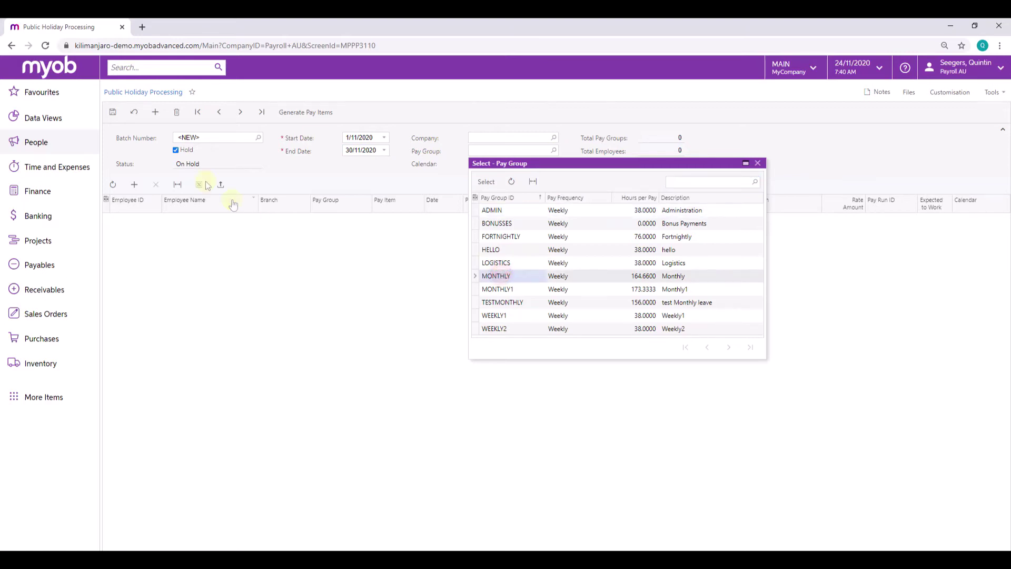
{"action": "double_click", "coordinate": [488, 275]}
{"action": "left_click", "coordinate": [278, 113]}
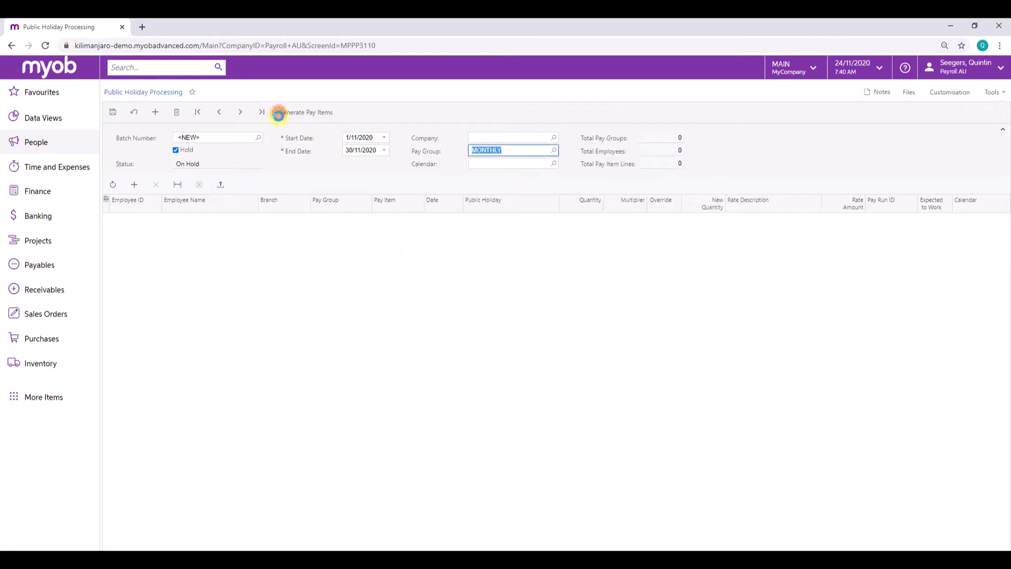
{"action": "left_click", "coordinate": [176, 150]}
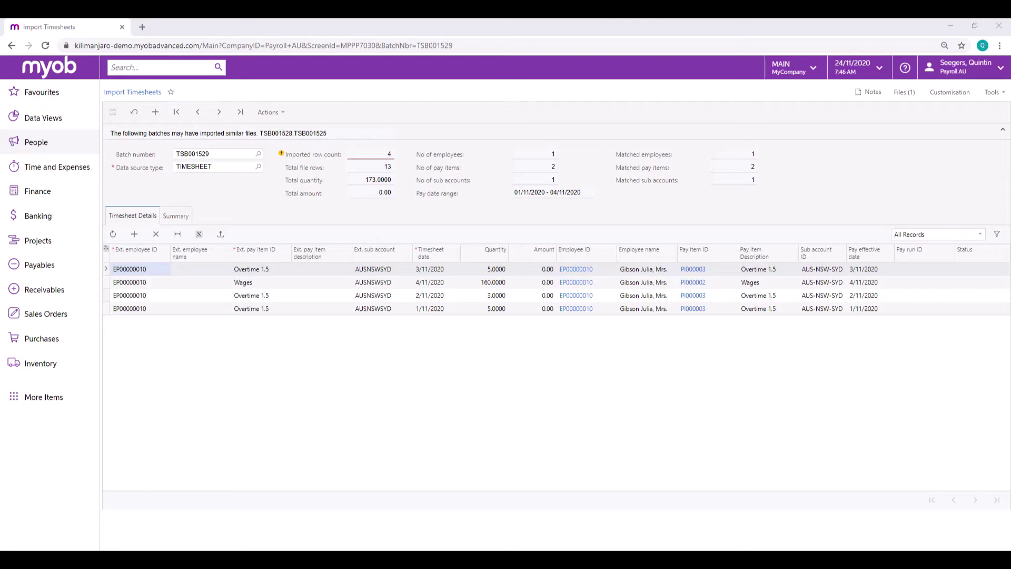
Mark the ticked approved leave requests ready to pay and add a Kilometre Allowance pay line.
{"action": "left_click", "coordinate": [117, 213]}
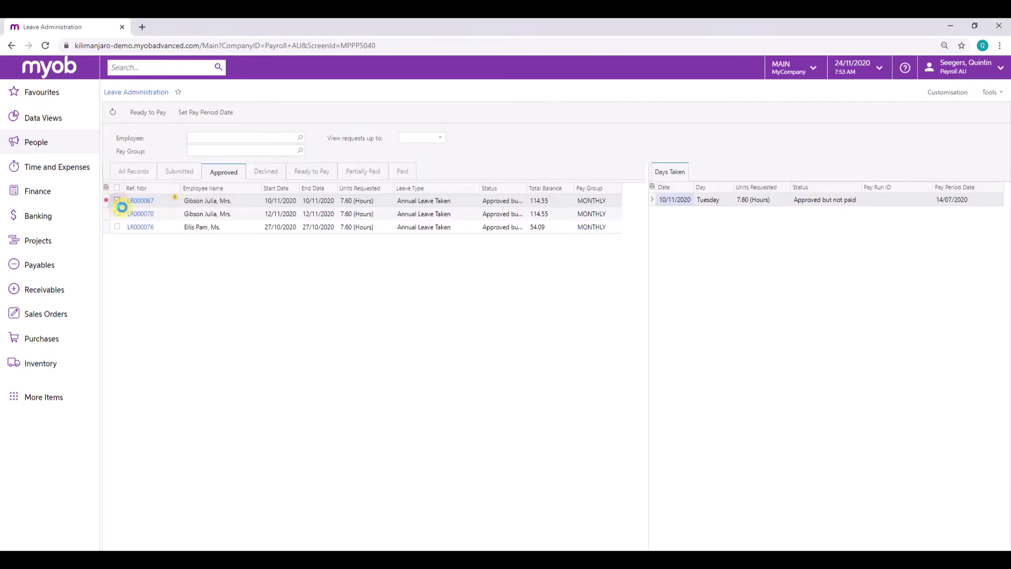
{"action": "left_click", "coordinate": [158, 115]}
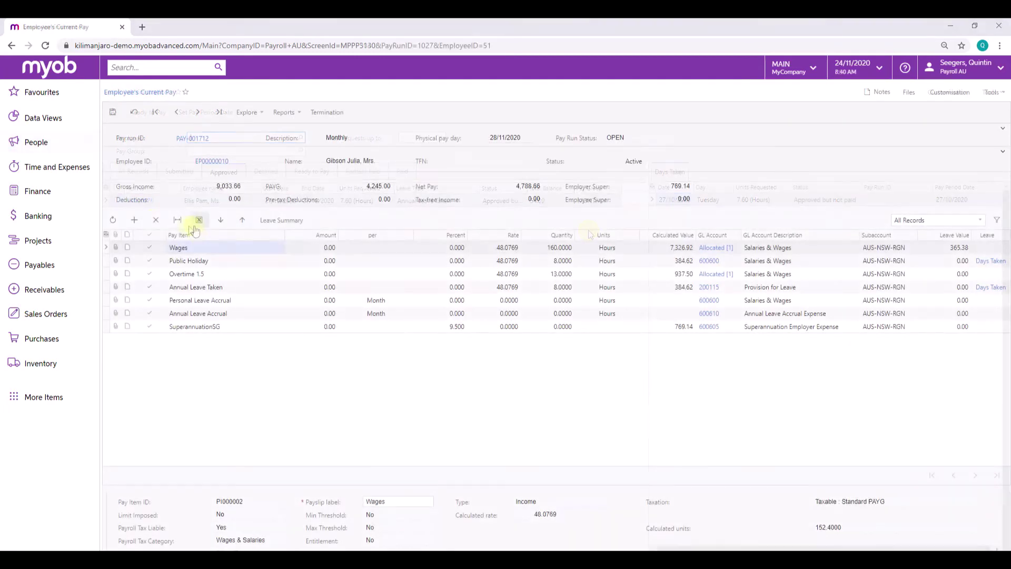
{"action": "left_click", "coordinate": [136, 220]}
{"action": "type", "text": "kil"}
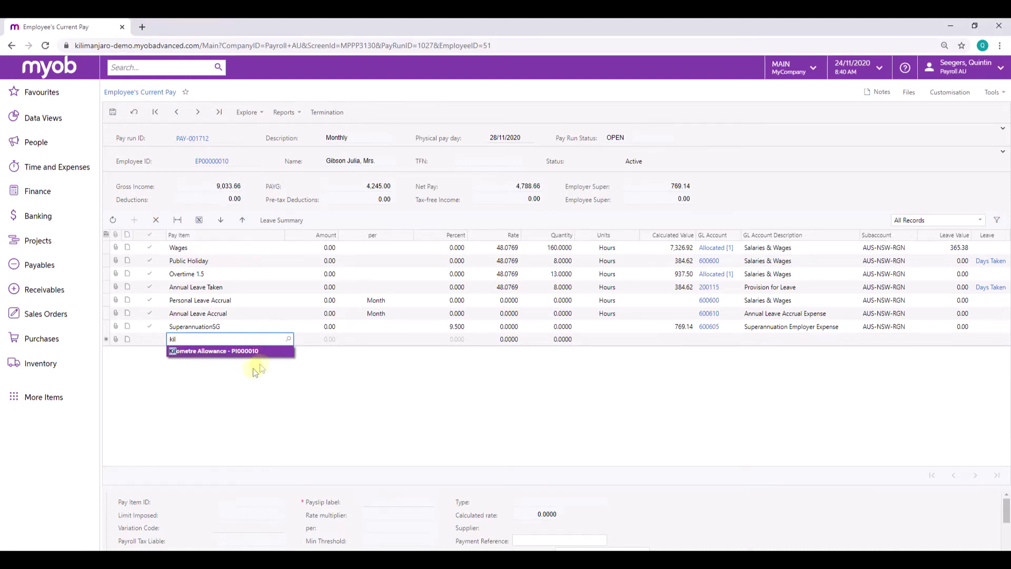
{"action": "left_click", "coordinate": [251, 356]}
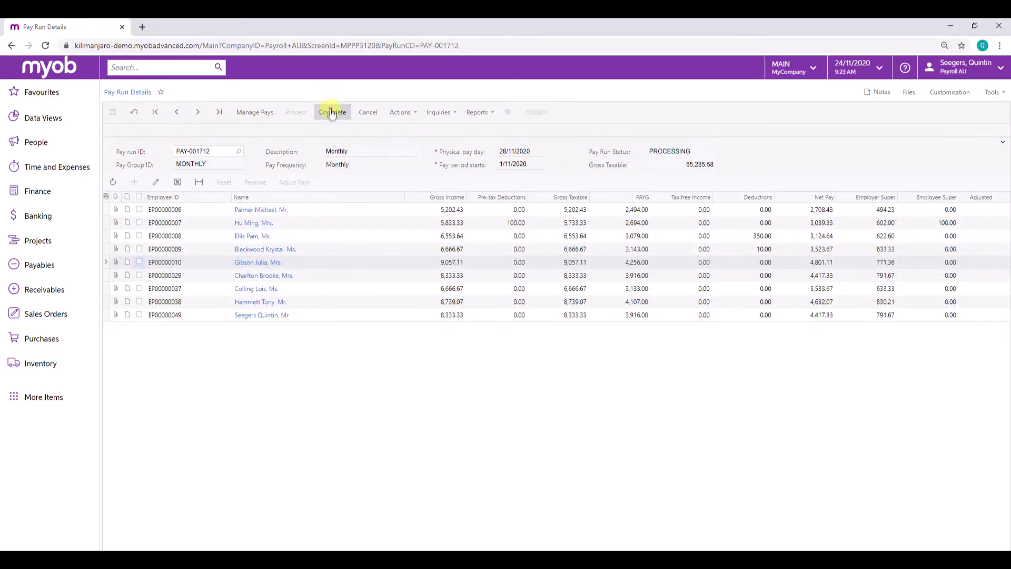
Complete monthly pay run PAY-001712 and confirm the completion.
{"action": "left_click", "coordinate": [332, 113]}
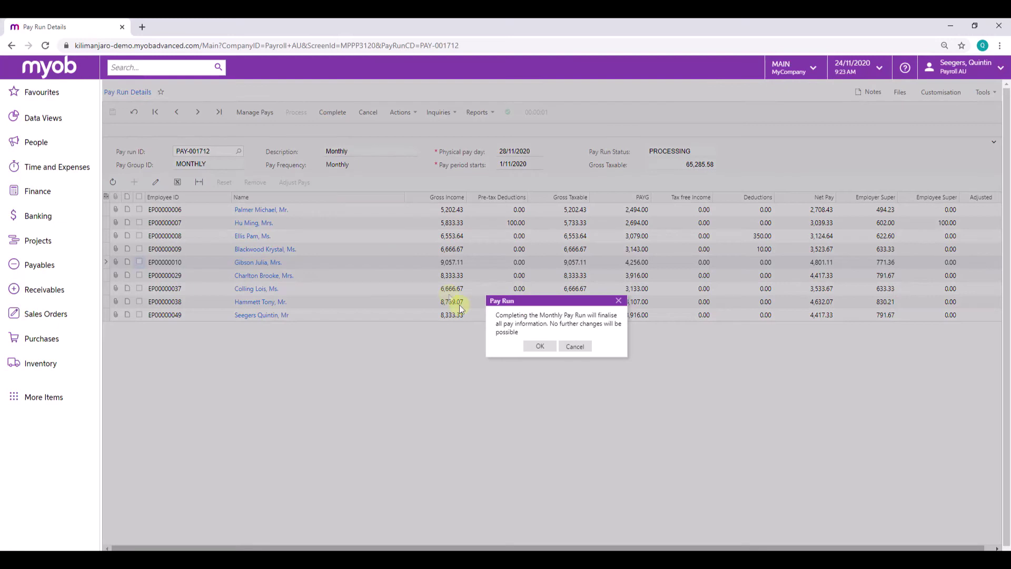
{"action": "left_click", "coordinate": [527, 349]}
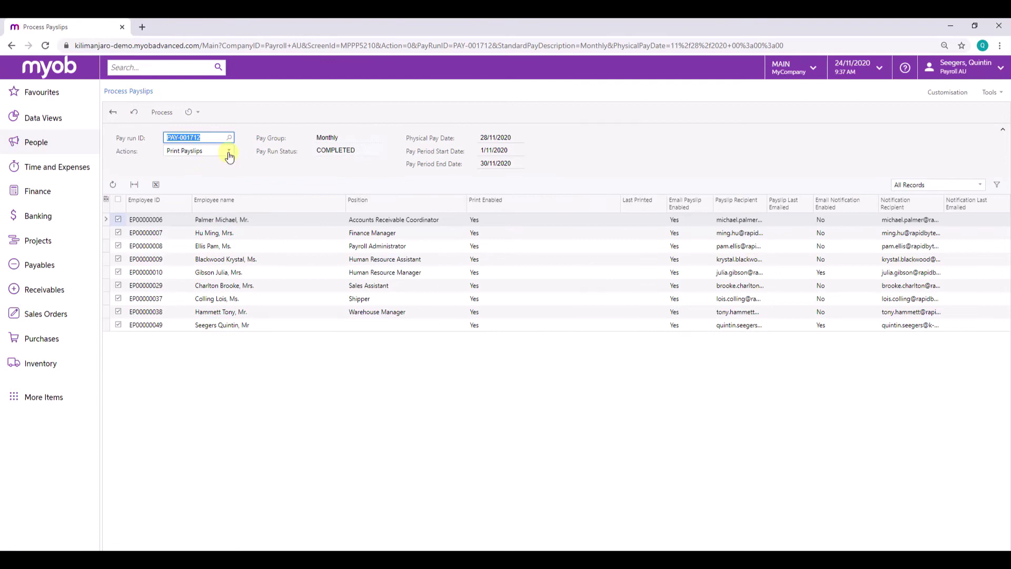
Show the payslip printing and emailing actions for pay run PAY-001712.
{"action": "left_click", "coordinate": [228, 154]}
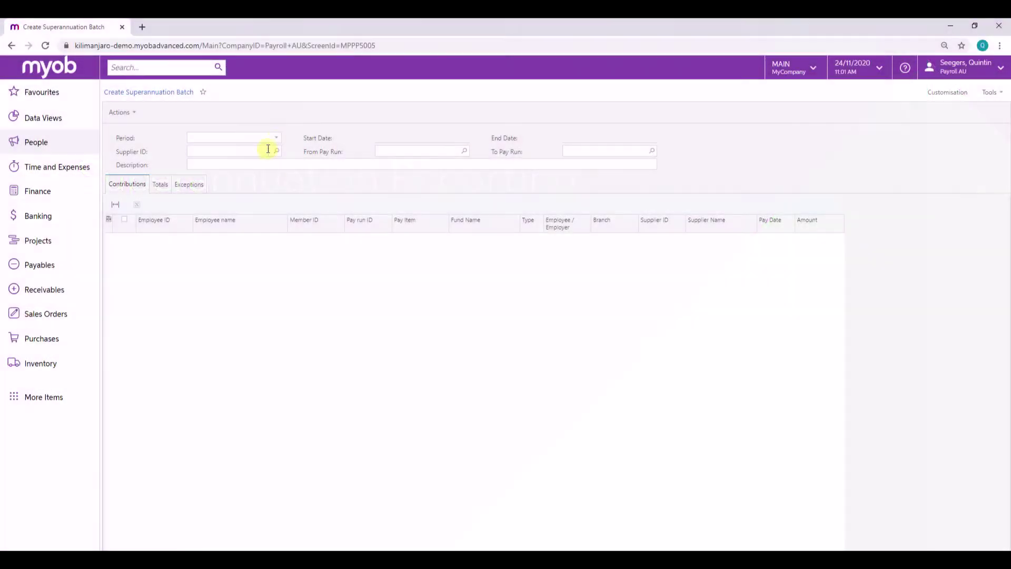
Set the superannuation batch period to Previous Month (October 2020).
{"action": "left_click", "coordinate": [276, 138]}
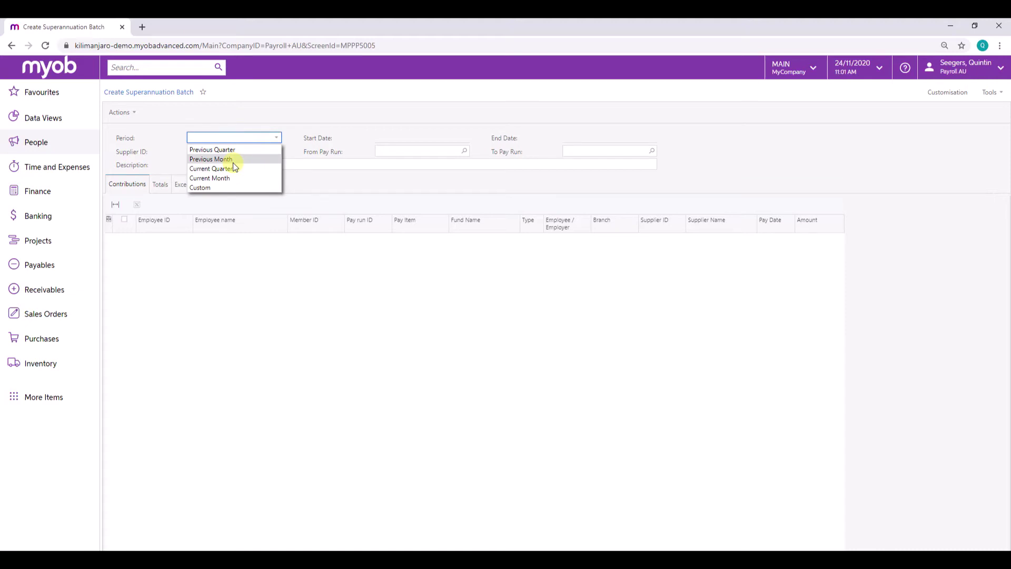
{"action": "left_click", "coordinate": [212, 159]}
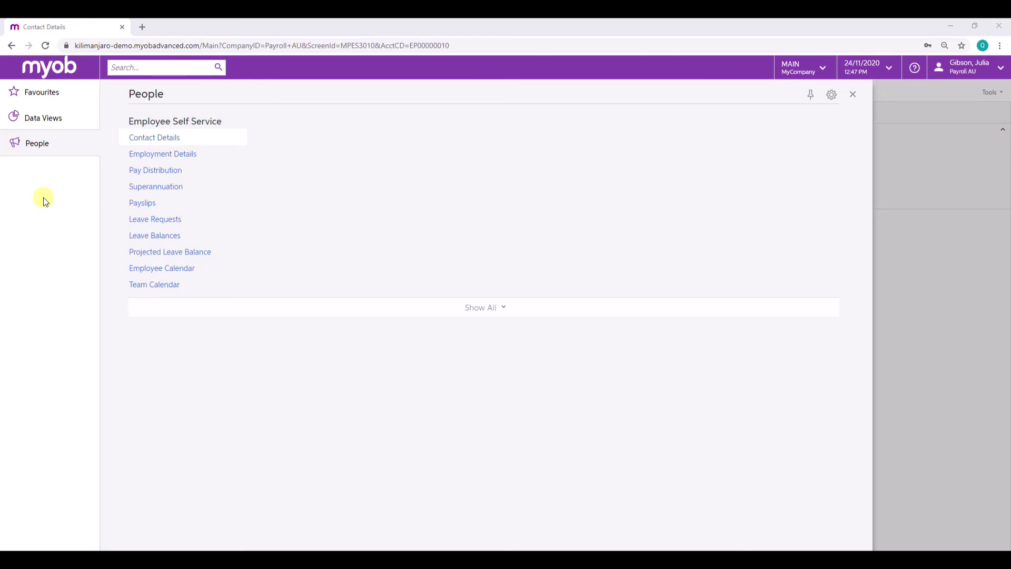
Dismiss the People overlay and set the projected leave Enquiry Date to 30/11/2020.
{"action": "left_click", "coordinate": [43, 200]}
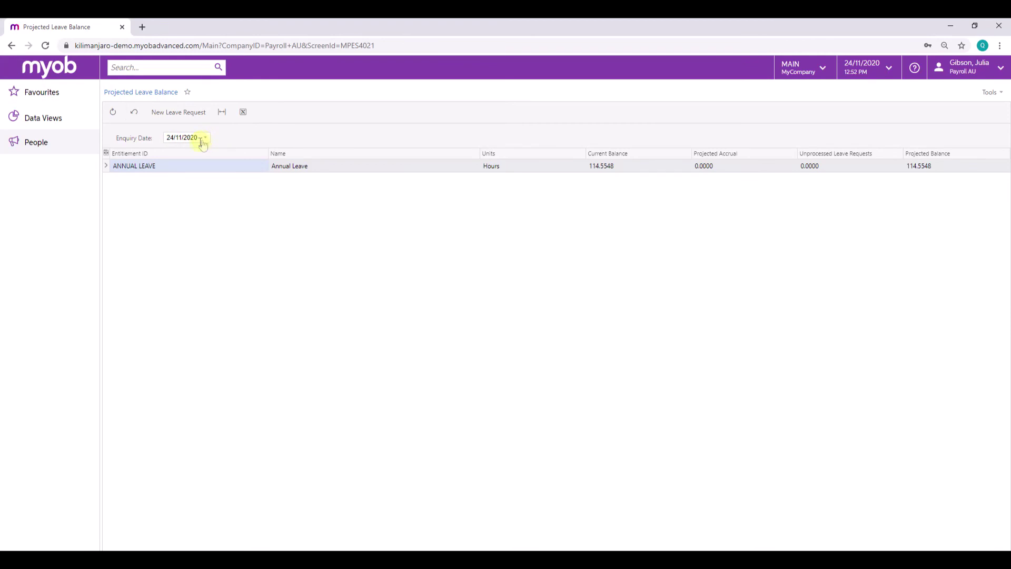
{"action": "left_click", "coordinate": [202, 136]}
{"action": "type", "text": "30"}
{"action": "left_click", "coordinate": [203, 139]}
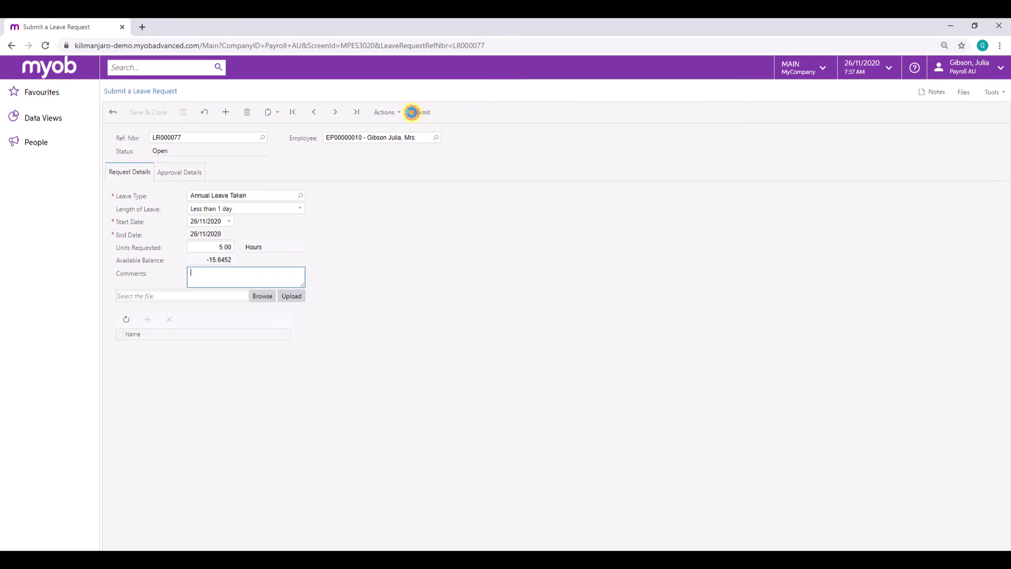
Submit the 5-hour annual leave request LR000077 for approval.
{"action": "left_click", "coordinate": [411, 113]}
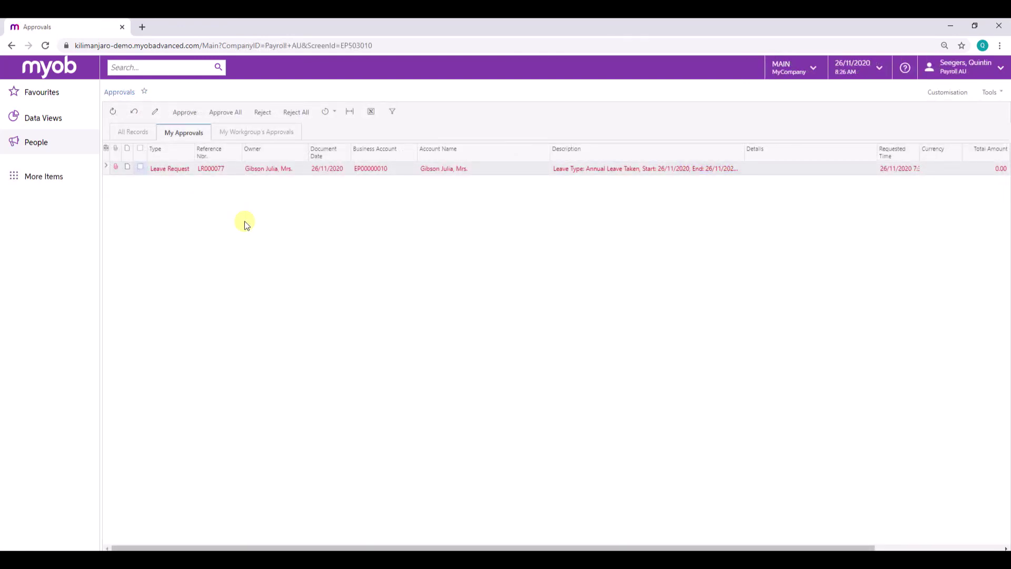
Approve leave request LR000077 through its Actions menu.
{"action": "left_click", "coordinate": [198, 169]}
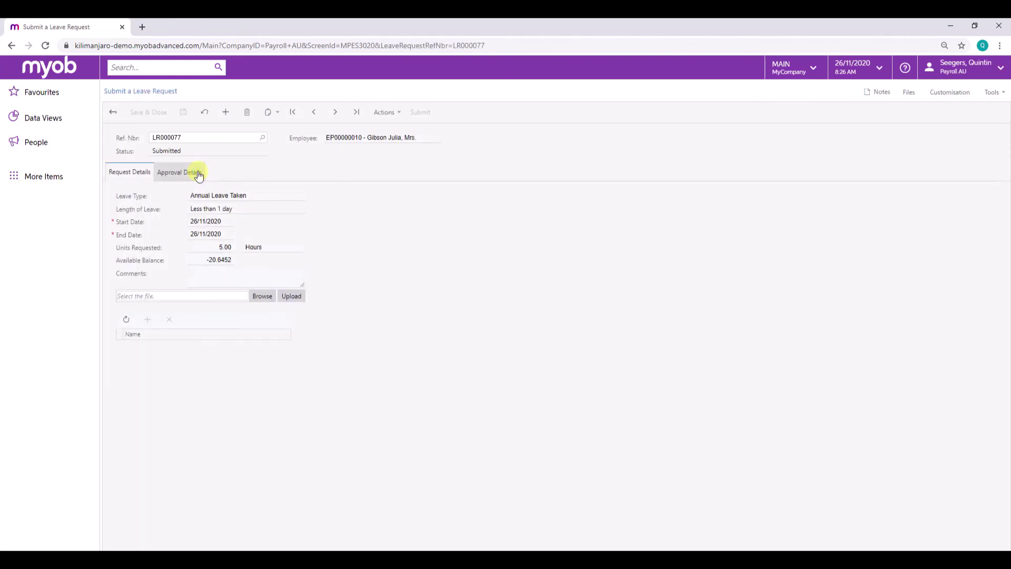
{"action": "left_click", "coordinate": [385, 111]}
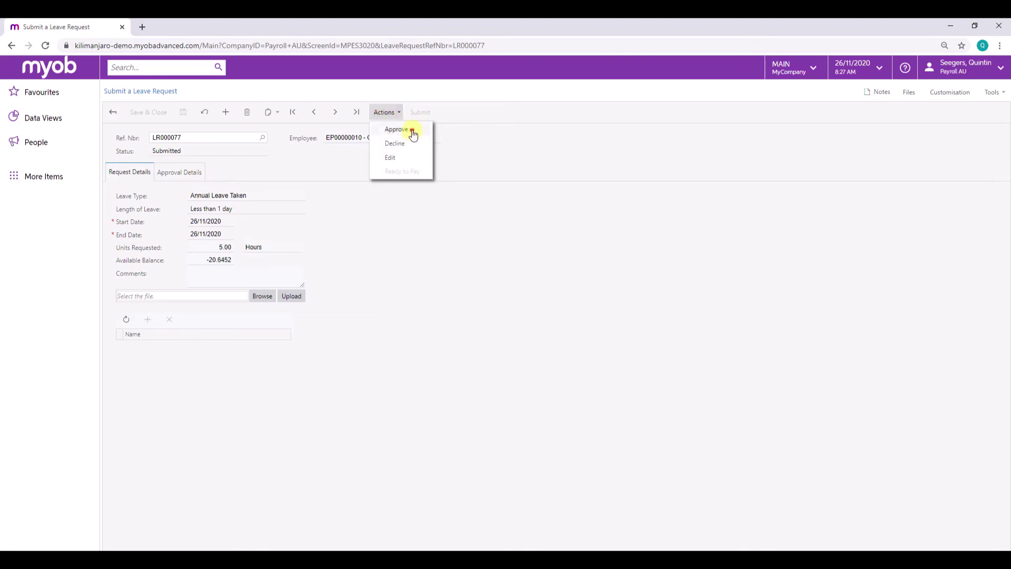
{"action": "left_click", "coordinate": [410, 130]}
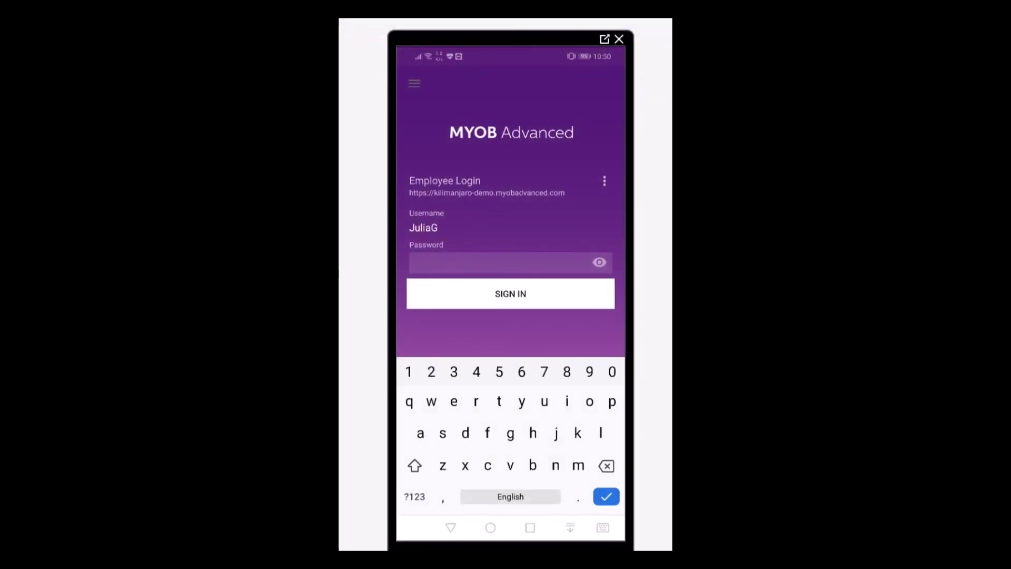
{"action": "type", "text": "*"}
{"action": "type", "text": "******"}
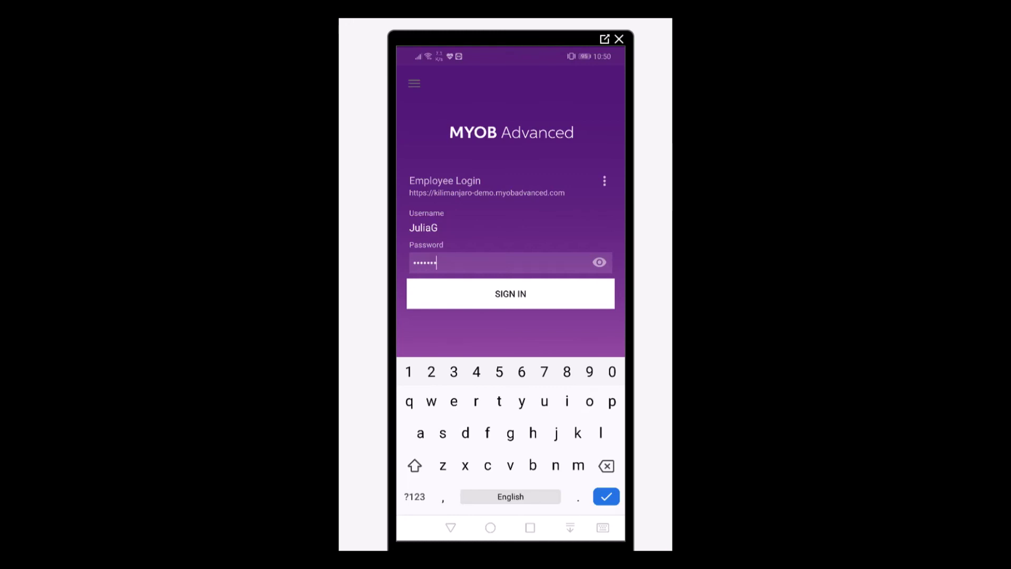
{"action": "type", "text": "d*"}
{"action": "type", "text": "**"}
Finish entering the employee password with symbols and sign in.
{"action": "left_click", "coordinate": [415, 496]}
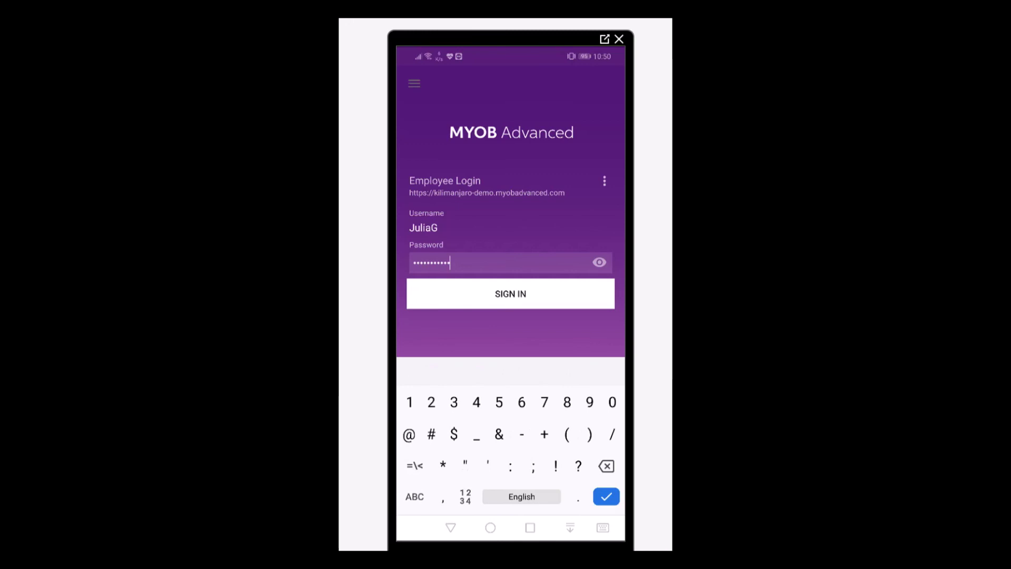
{"action": "type", "text": "1"}
{"action": "key", "text": "Return"}
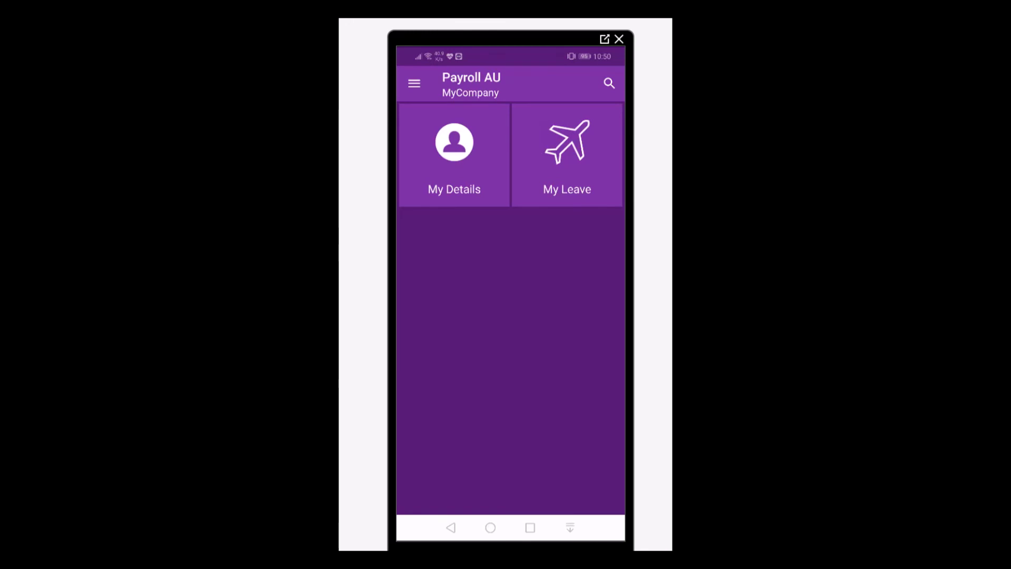
Go through My Details to leave request LR000078 and show its approve, decline and edit options.
{"action": "left_click", "coordinate": [453, 158]}
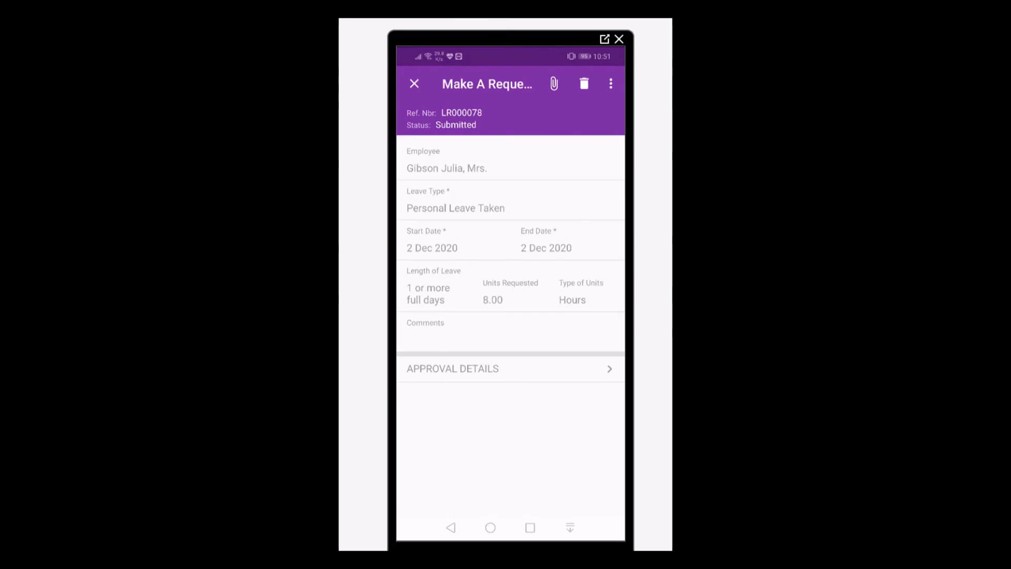
{"action": "left_click", "coordinate": [610, 83]}
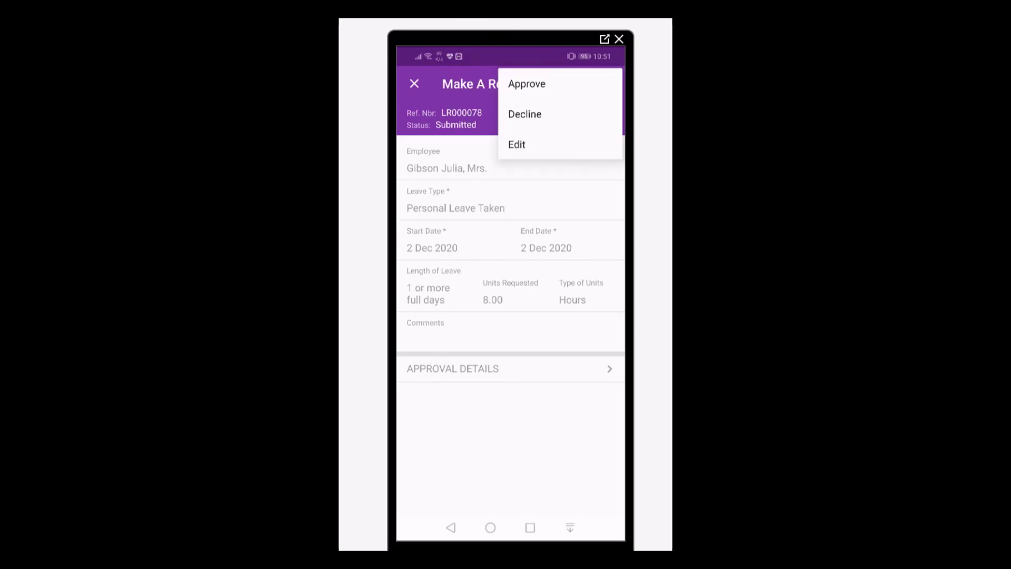